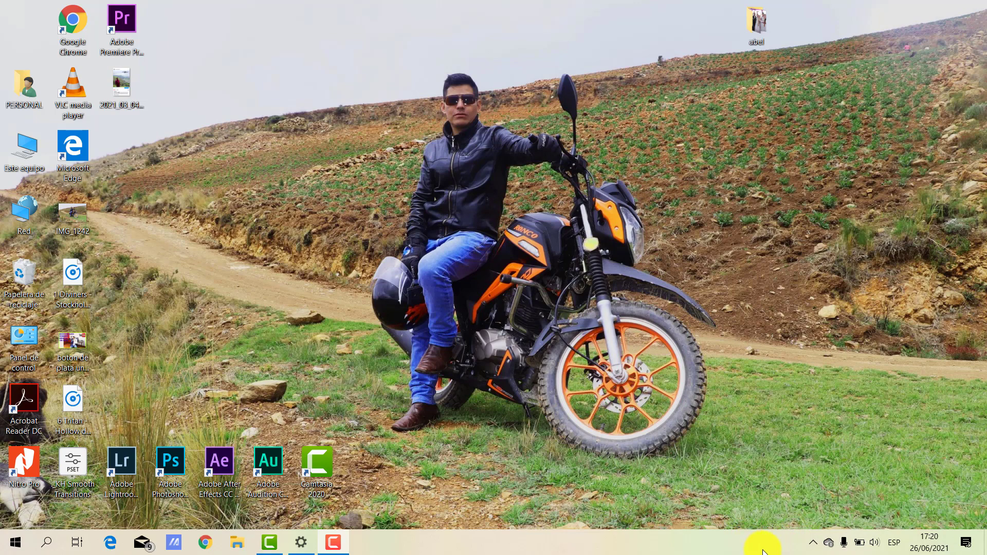
- Turn on the Red (network) system icon for the notification area in the taskbar settings
left_click(814, 547)
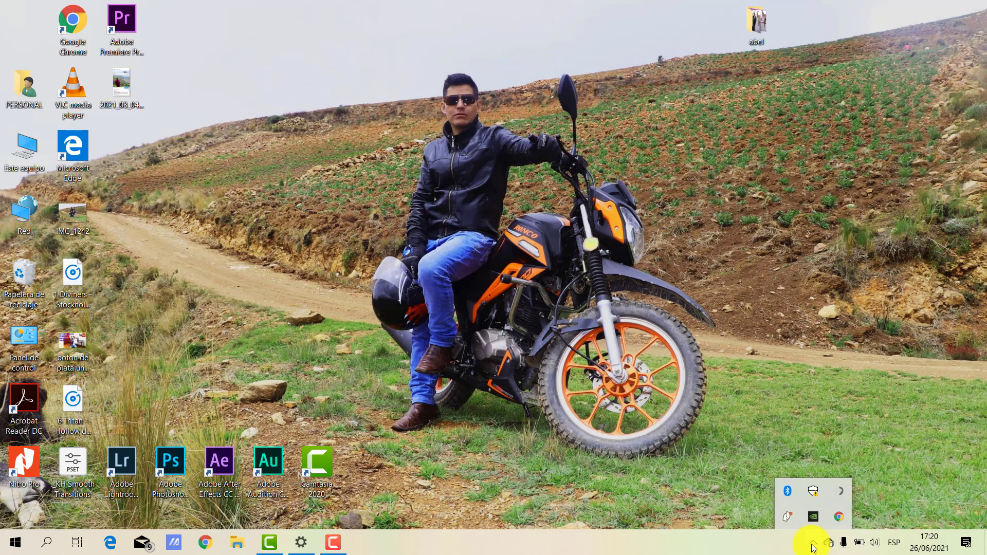
left_click(781, 548)
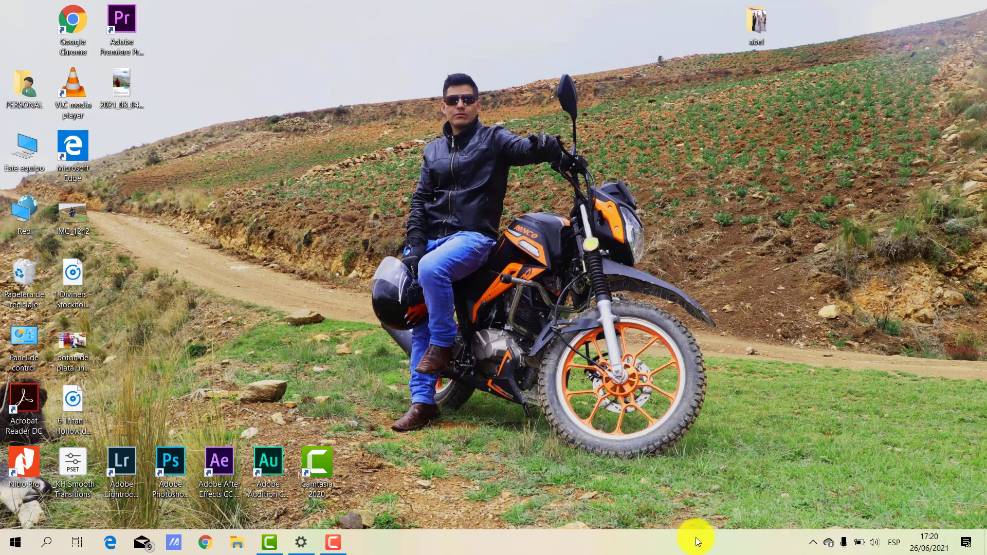
right_click(723, 541)
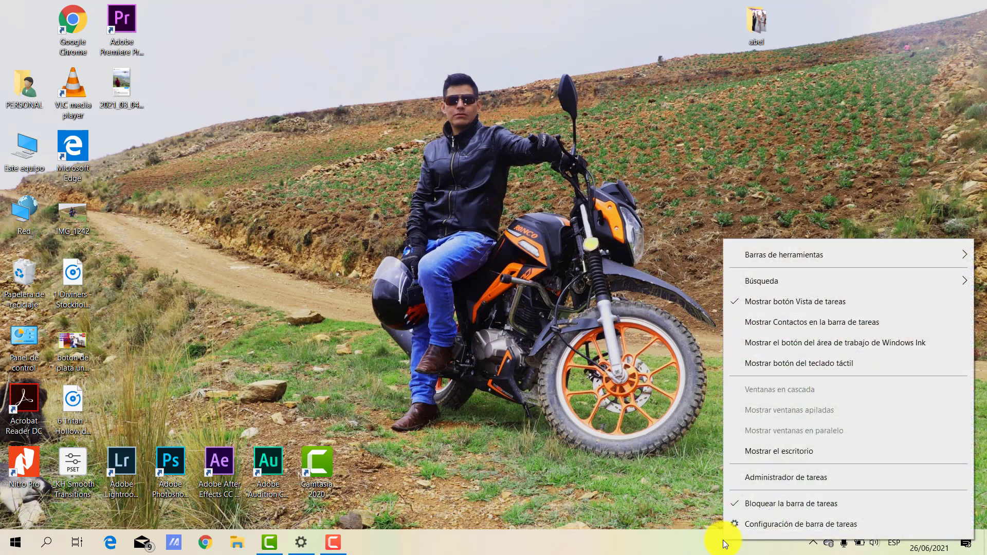
left_click(774, 522)
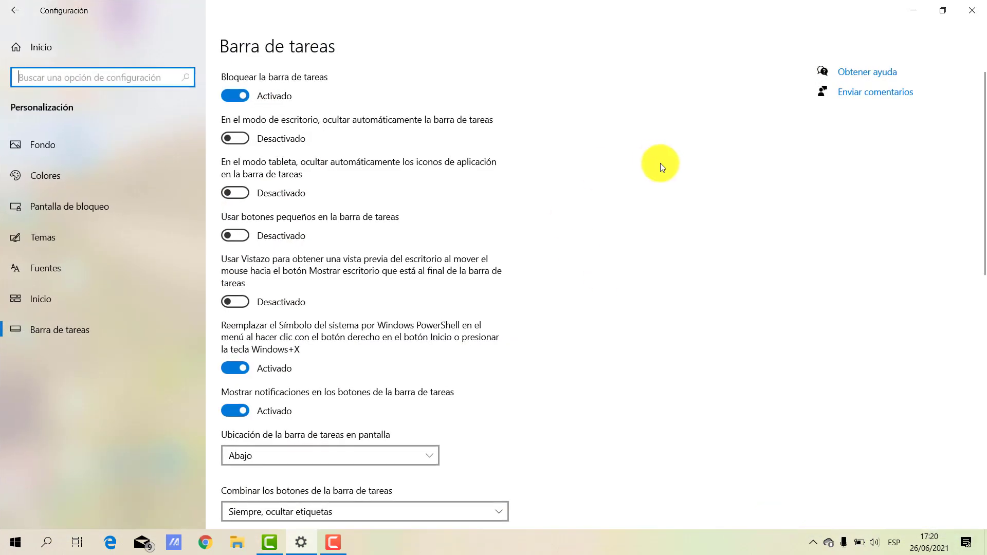
scroll(983, 129, "down", 1)
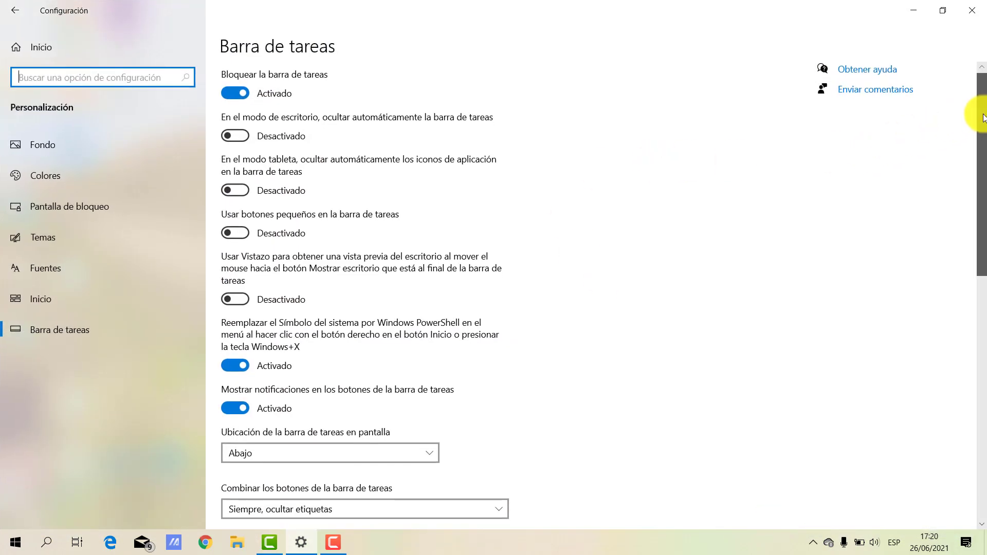
left_click_drag(984, 128, 982, 225)
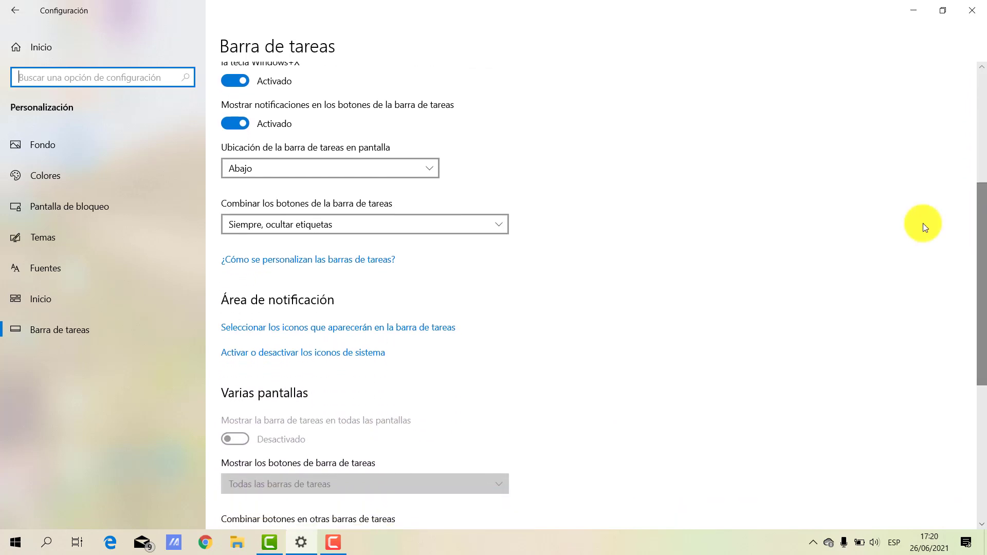
left_click(286, 355)
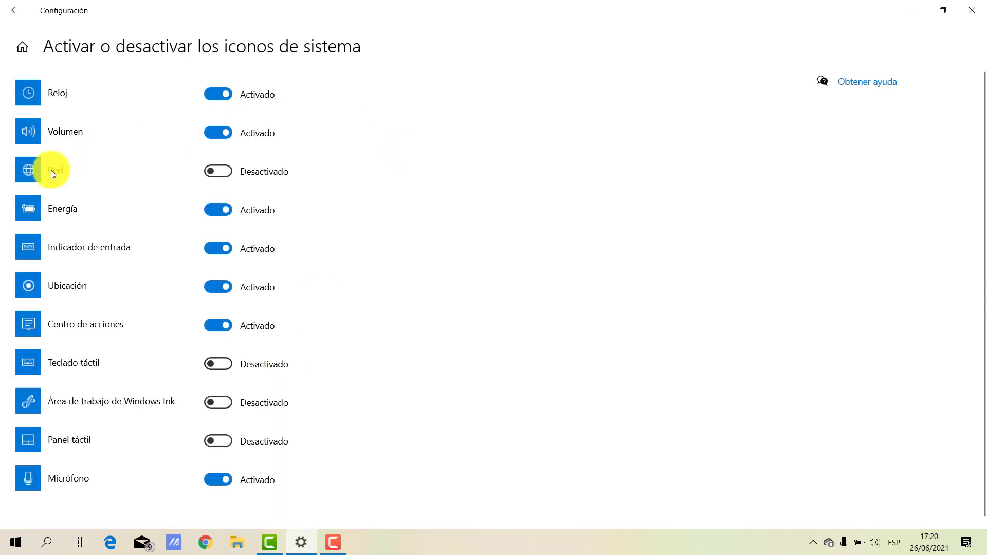
left_click(228, 172)
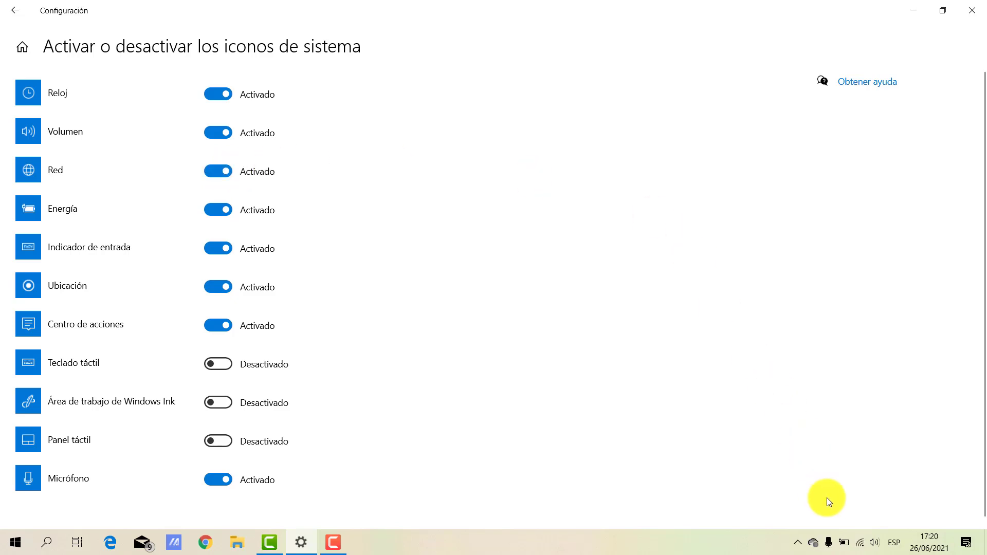
- Check the list of available Wi-Fi networks from the restored network icon, and close the settings window
left_click(860, 547)
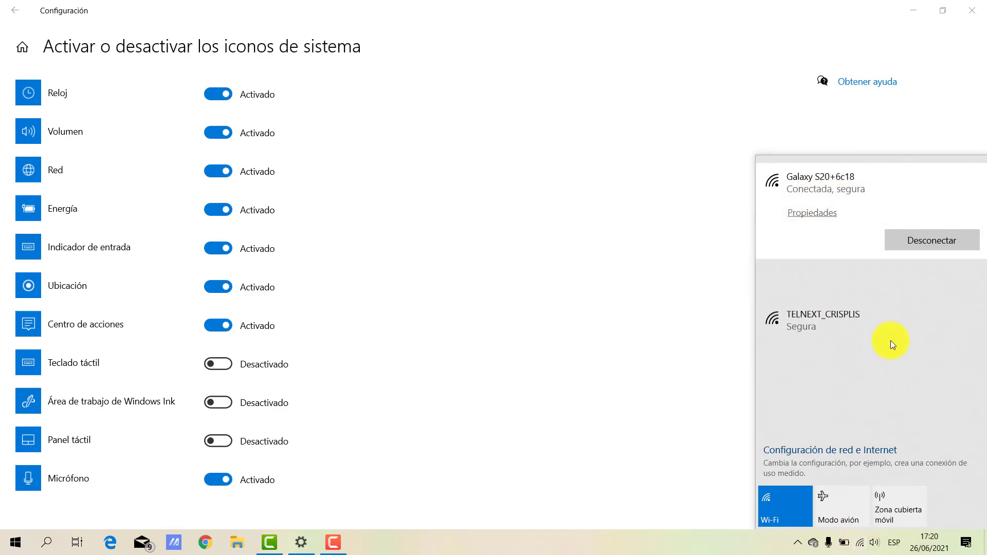
left_click(673, 346)
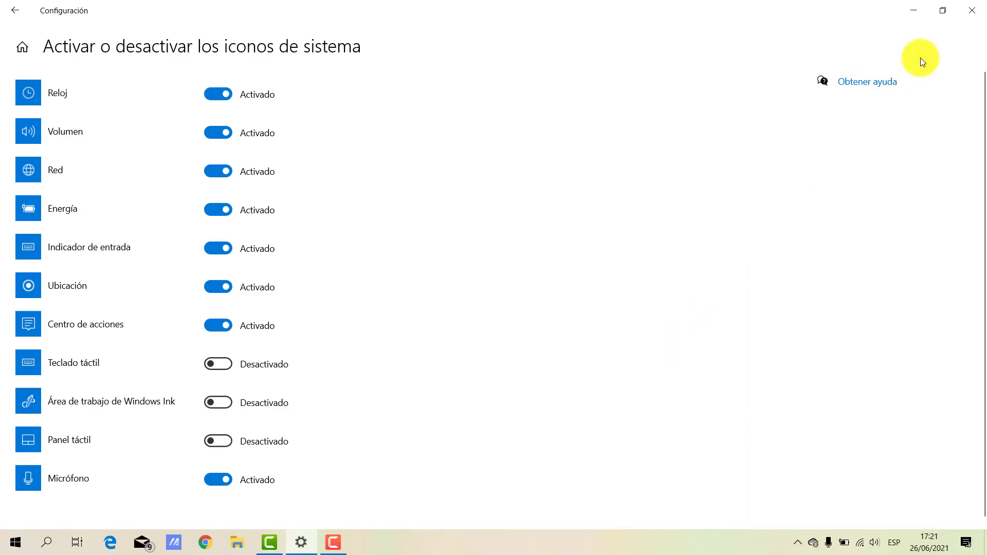
left_click(976, 12)
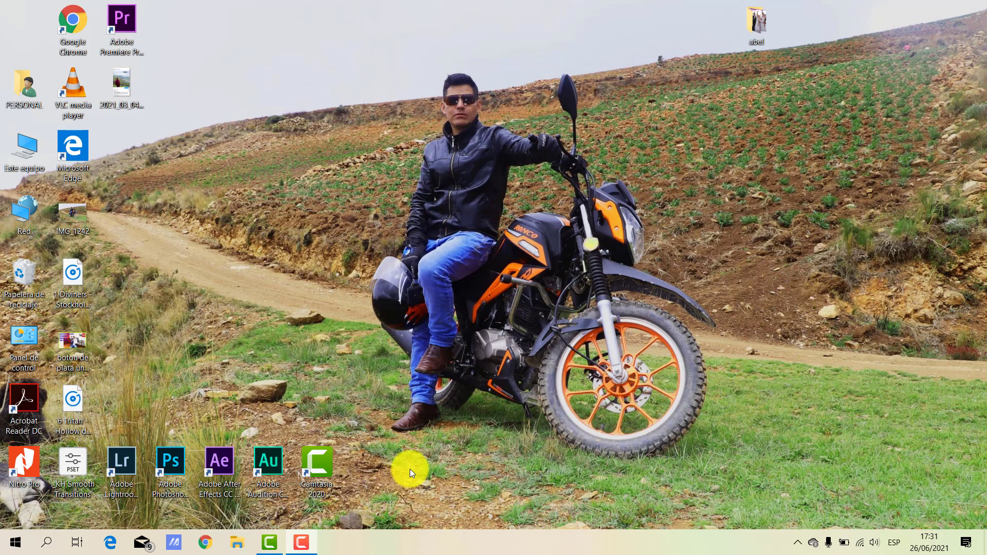
- Open the Wi-Fi page of the Internet y red settings and turn Wi-Fi off
left_click(15, 544)
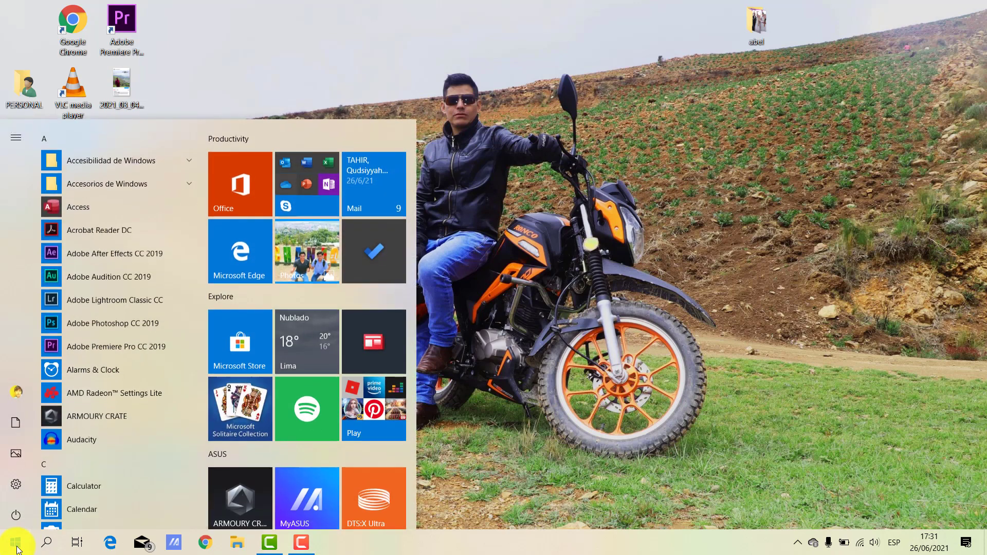
left_click(16, 488)
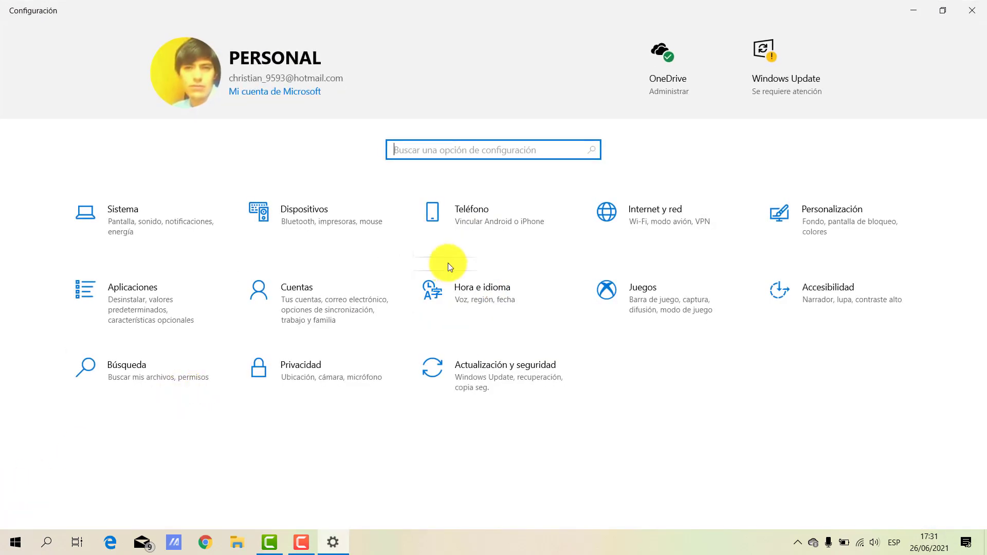
left_click(645, 213)
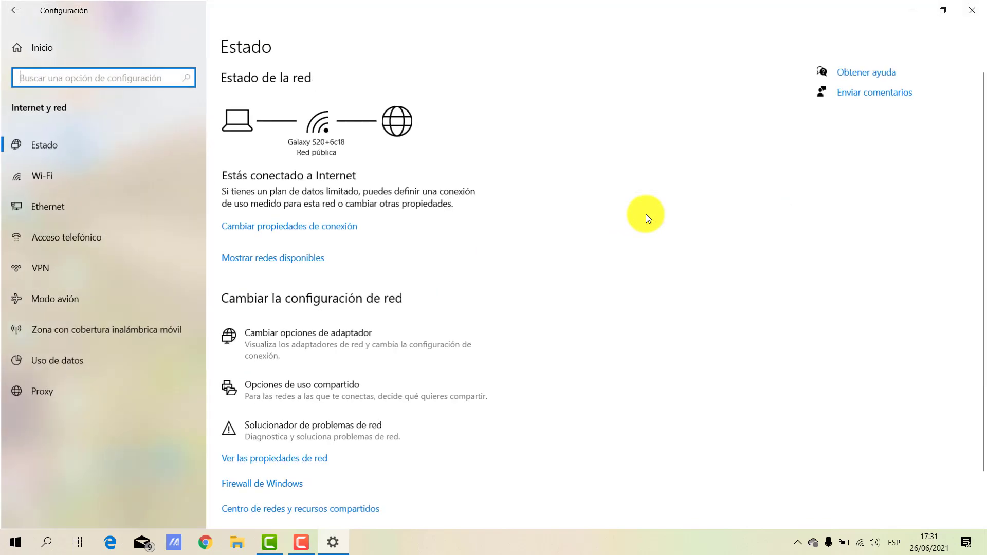
left_click(53, 181)
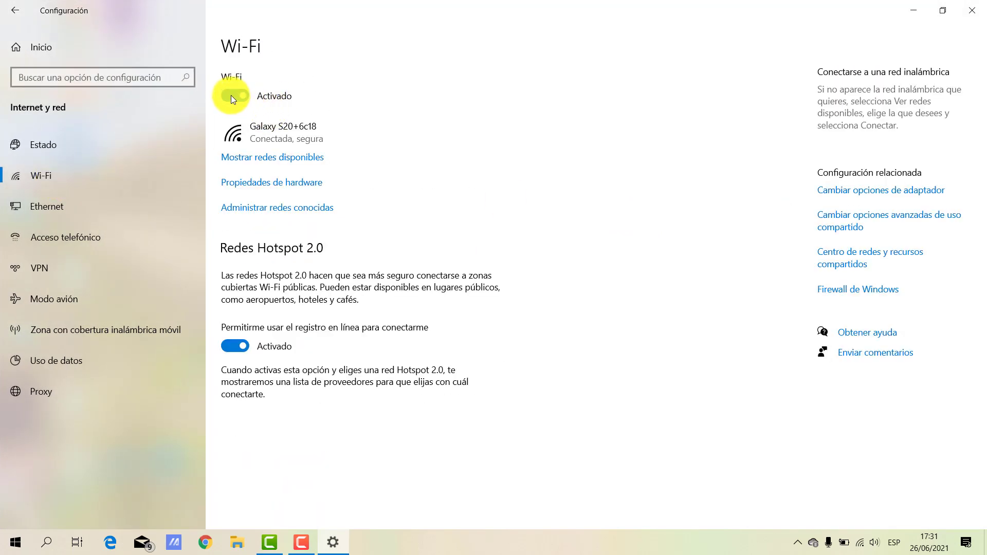
left_click(231, 95)
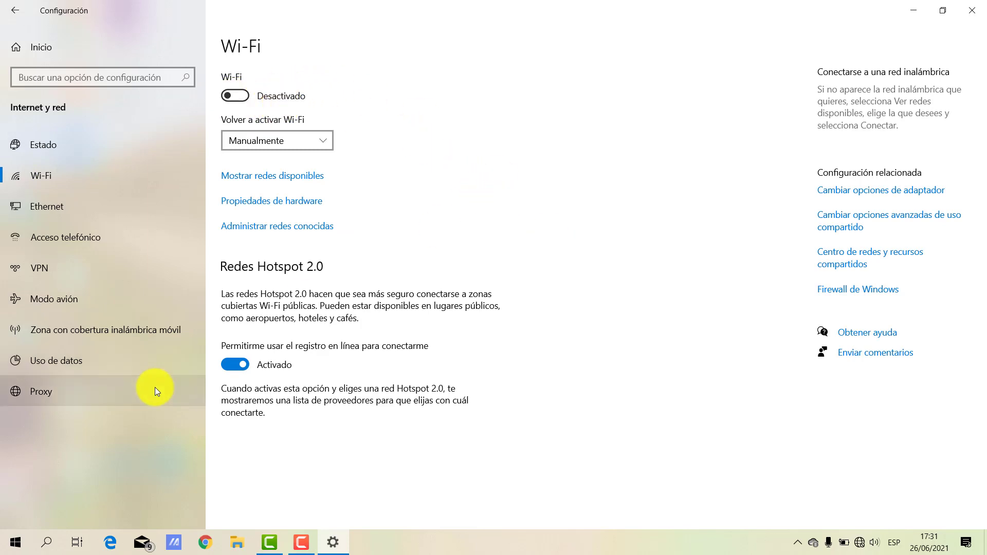
- Go back through the Internet y red settings to the Wi-Fi page, turn Wi-Fi on, and close the settings window
left_click(13, 17)
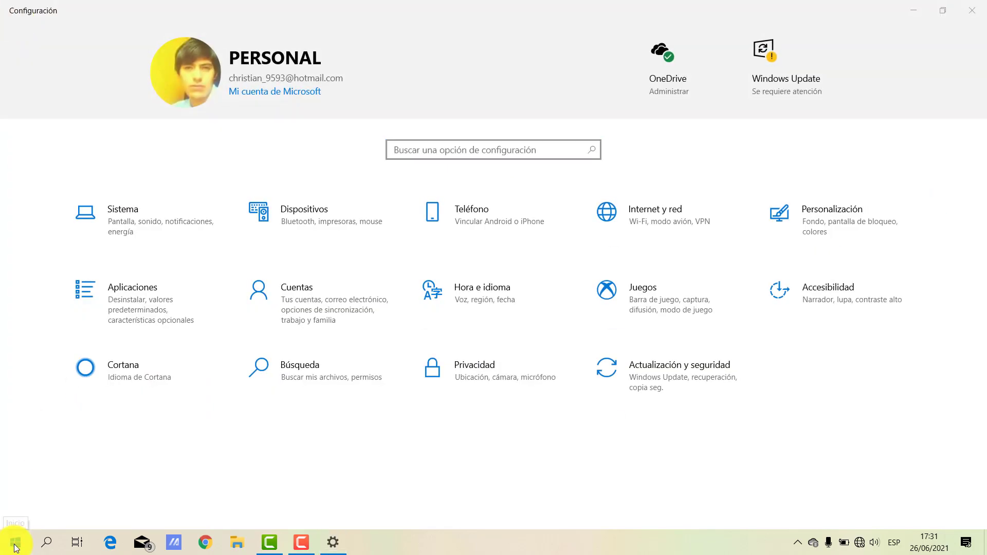
left_click(15, 546)
left_click(654, 222)
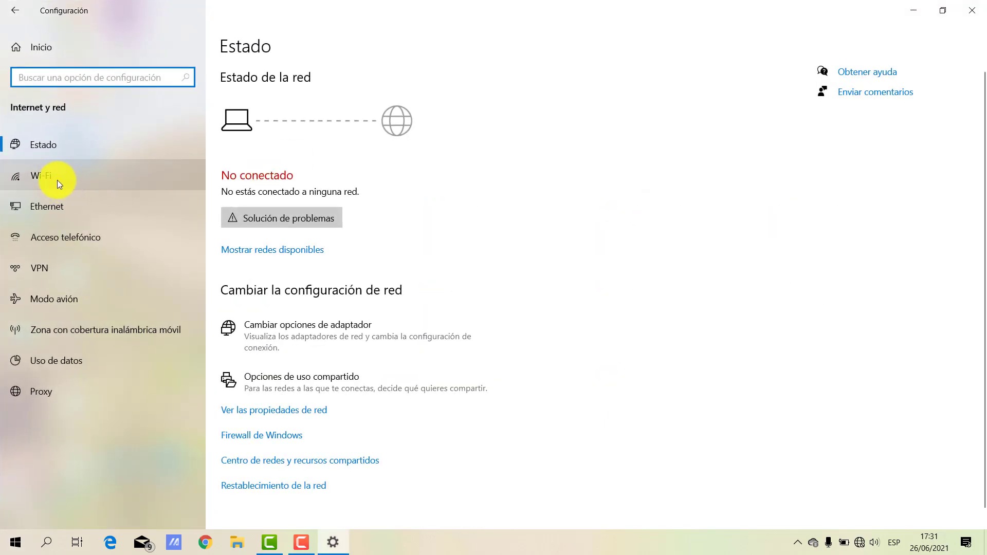
left_click(57, 180)
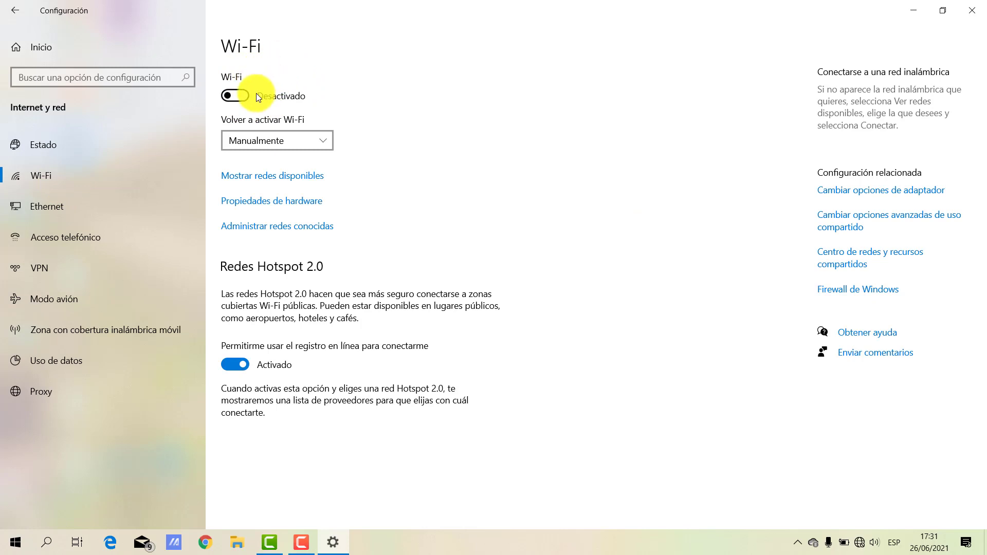
left_click(246, 97)
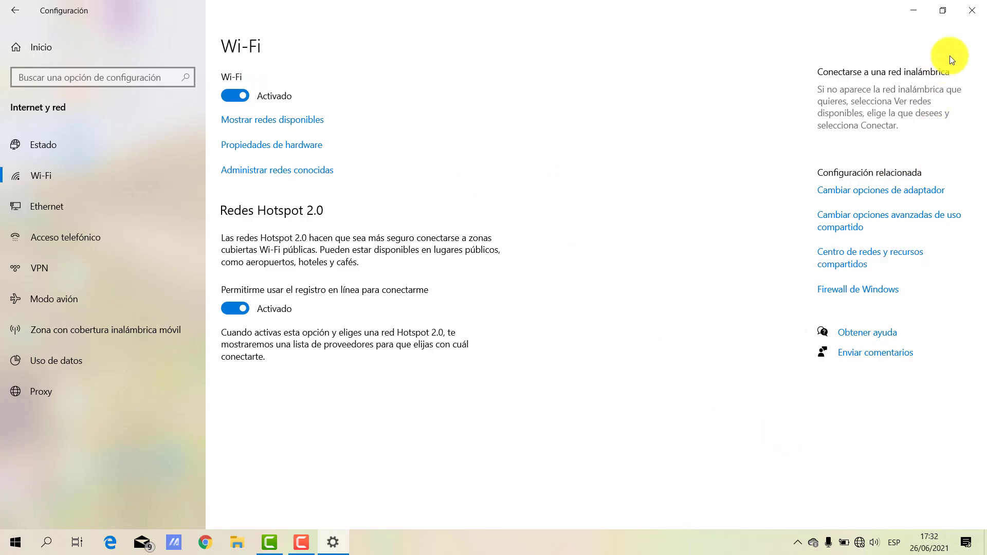
left_click(967, 12)
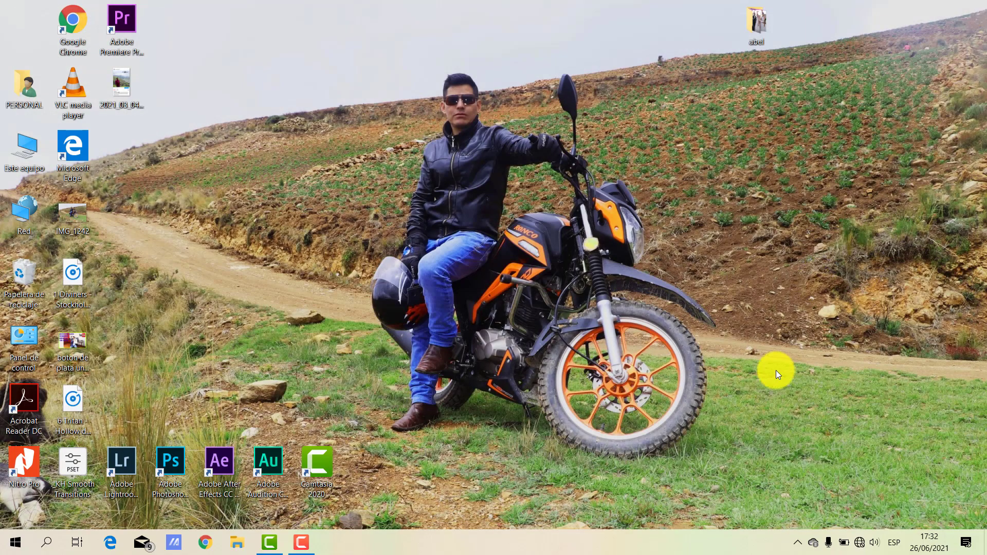
- Turn Wi-Fi on through the Red quick action in the action center, and dismiss the network list
left_click(967, 543)
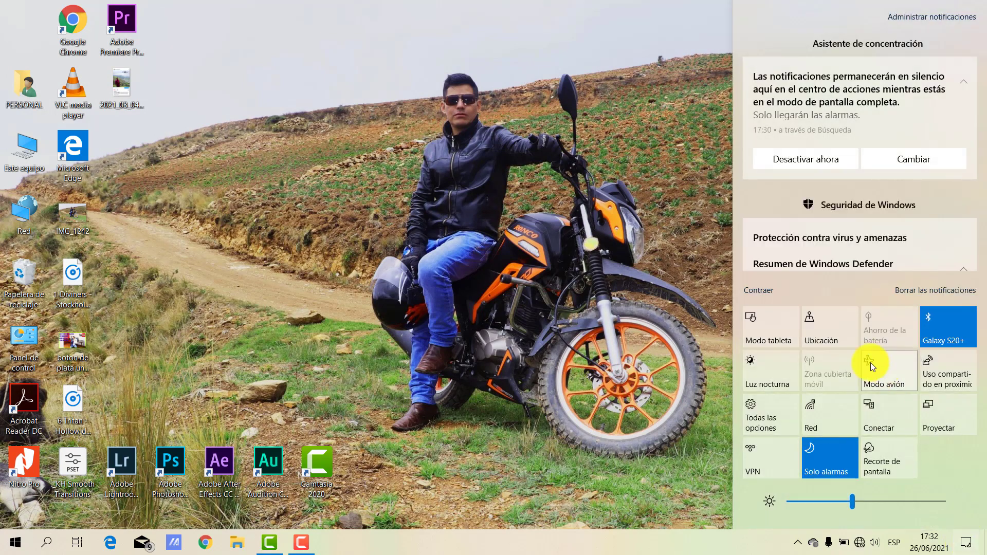
left_click(822, 414)
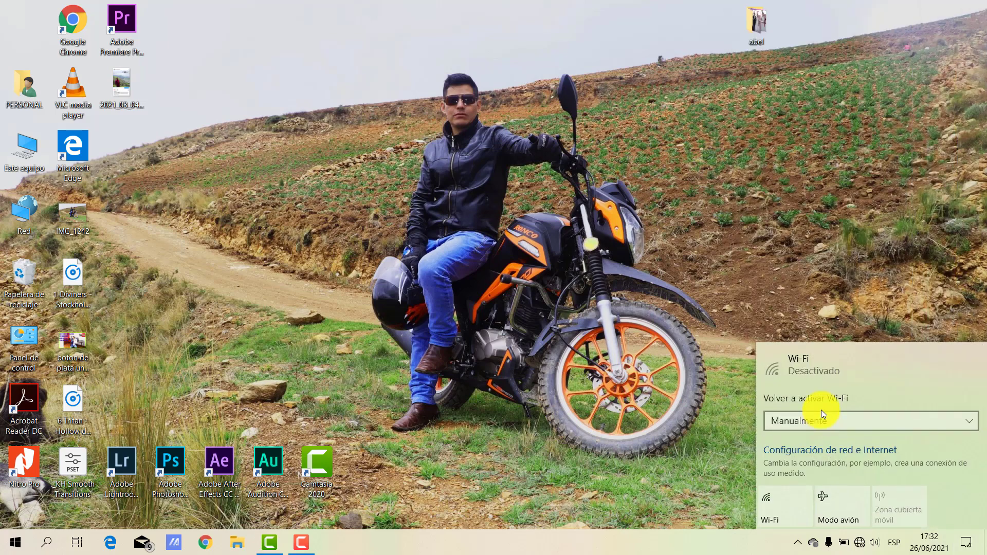
left_click(778, 507)
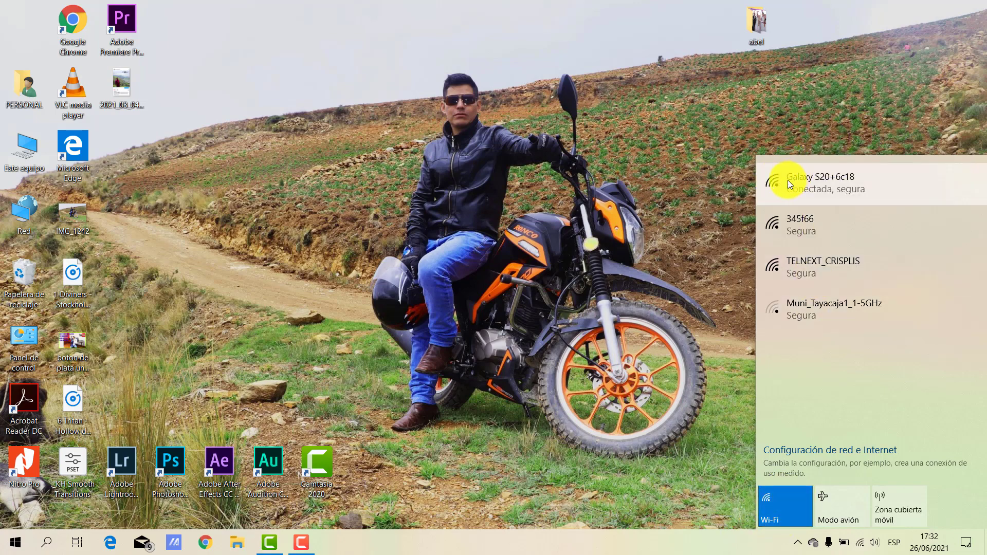
left_click(739, 204)
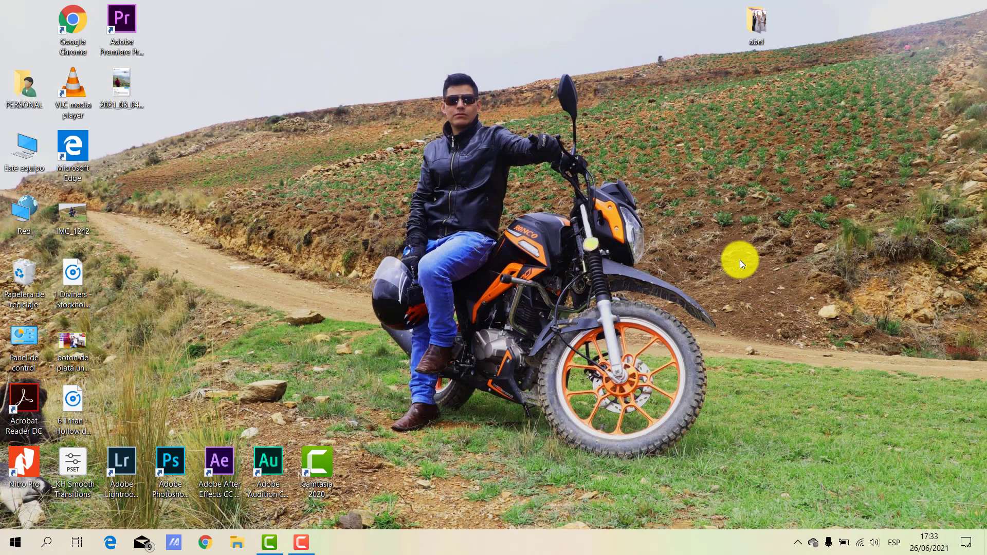
- Open the adapter options from the network and Internet settings and disable the Wi-Fi adapter
right_click(862, 545)
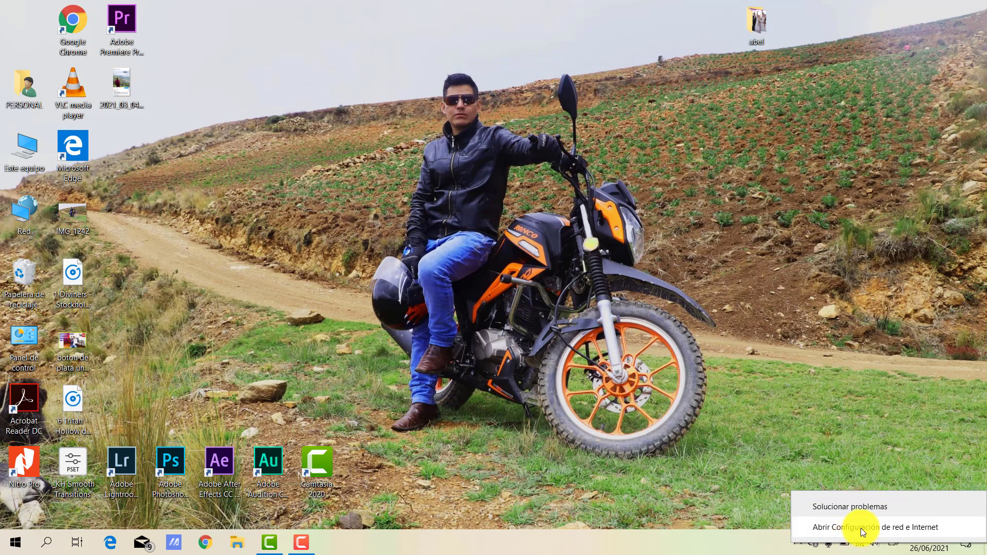
left_click(863, 528)
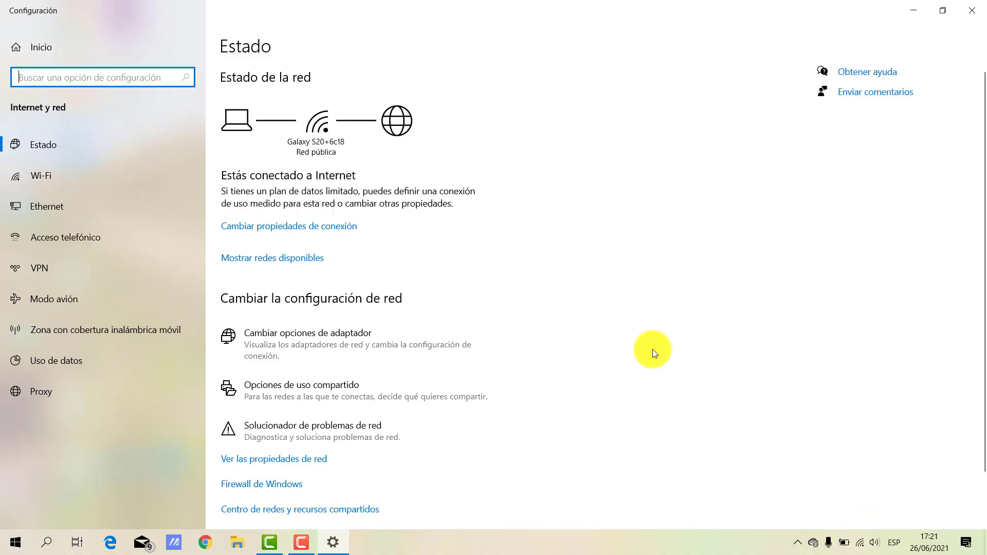
left_click(322, 344)
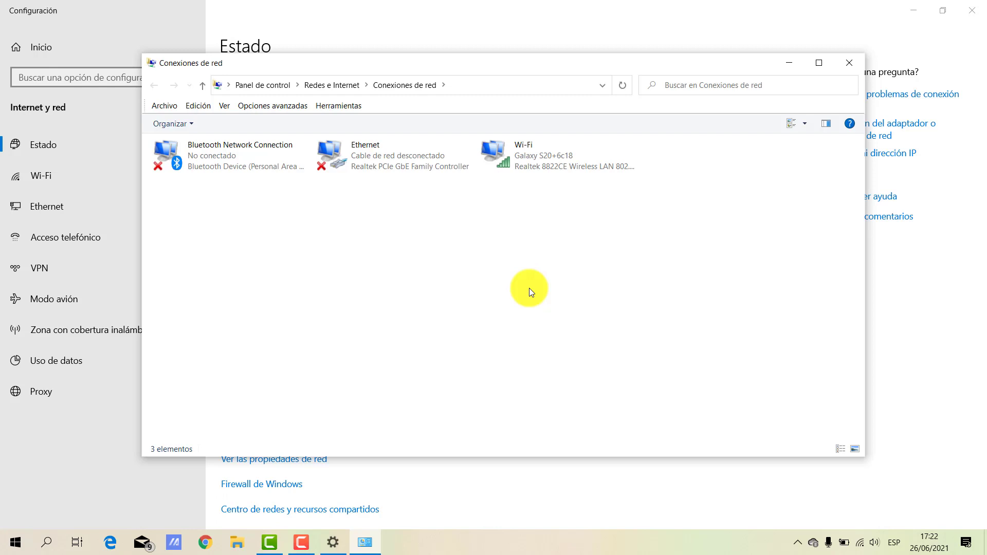
left_click(518, 156)
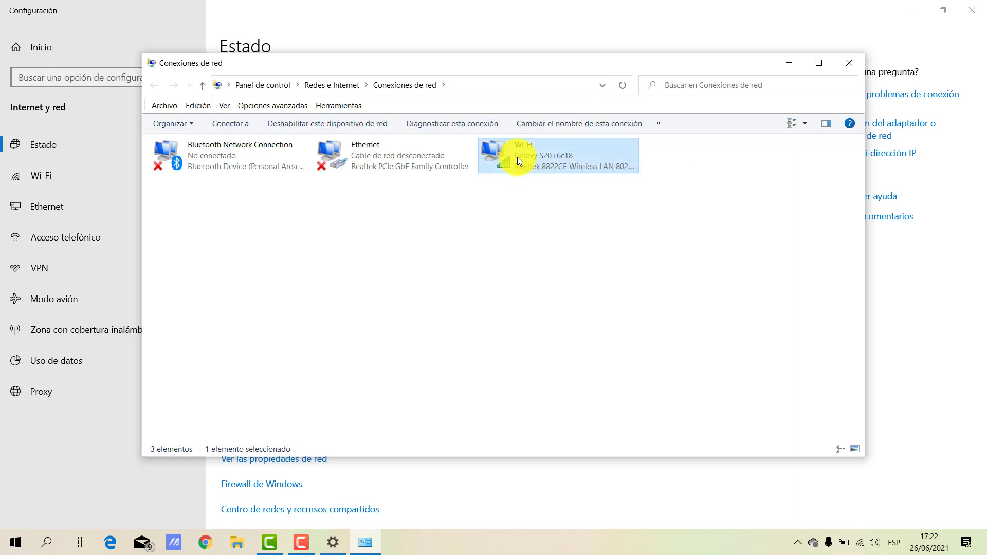
right_click(518, 156)
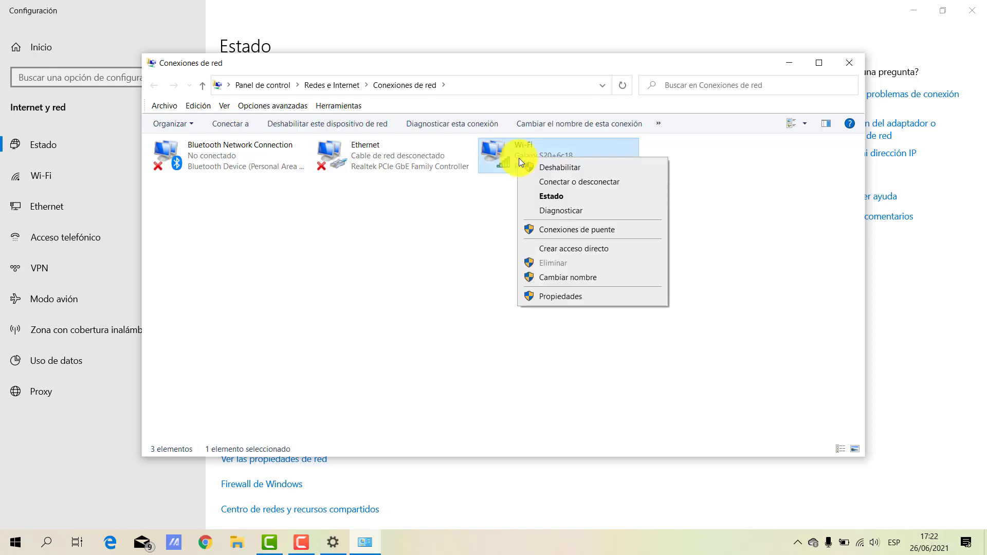
left_click(553, 168)
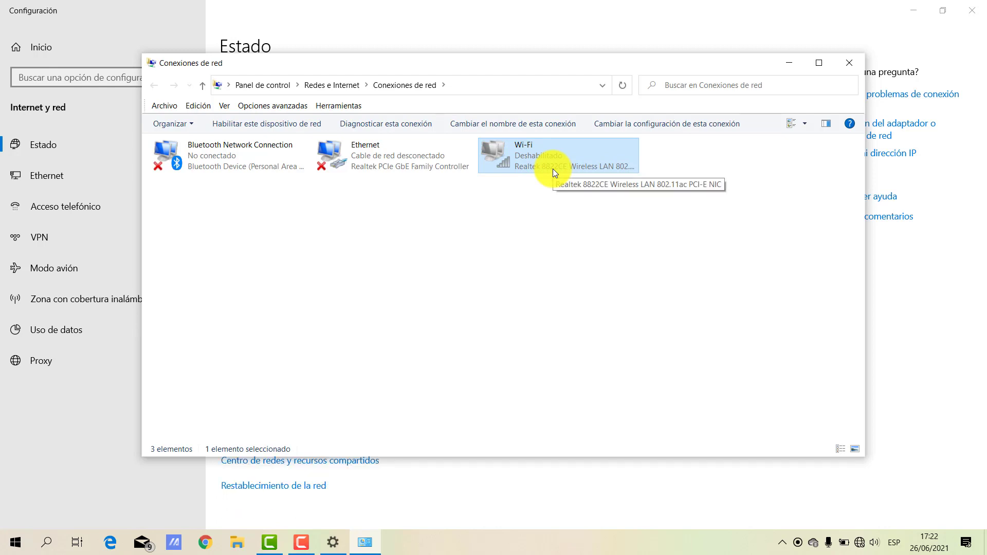
- Enable the Wi-Fi adapter again in the network connections and check the list of available wireless networks
right_click(545, 150)
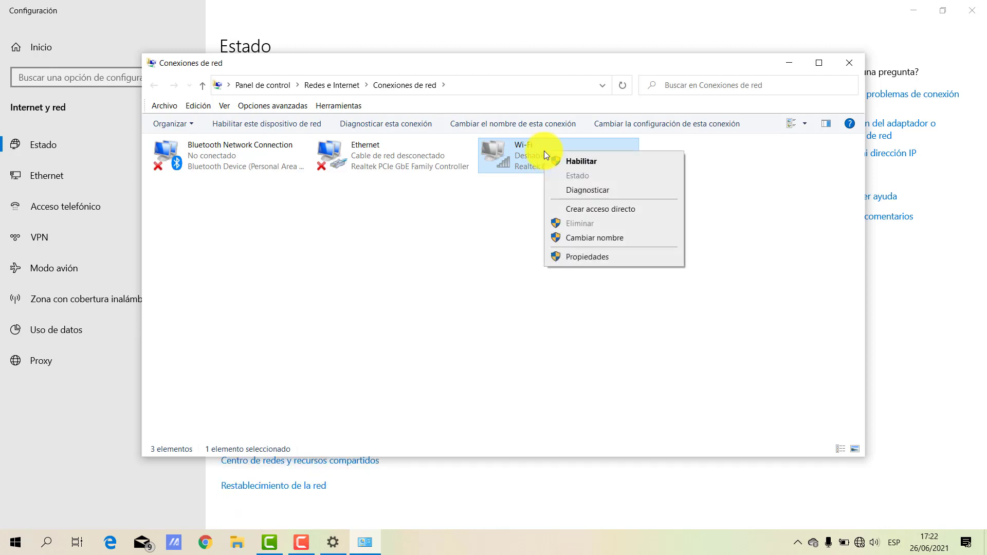
left_click(560, 162)
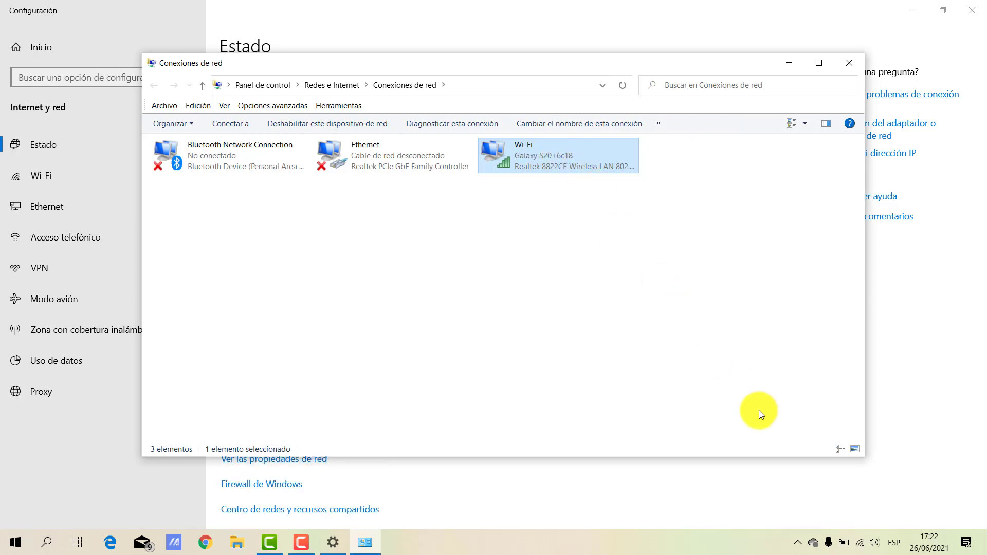
left_click(862, 544)
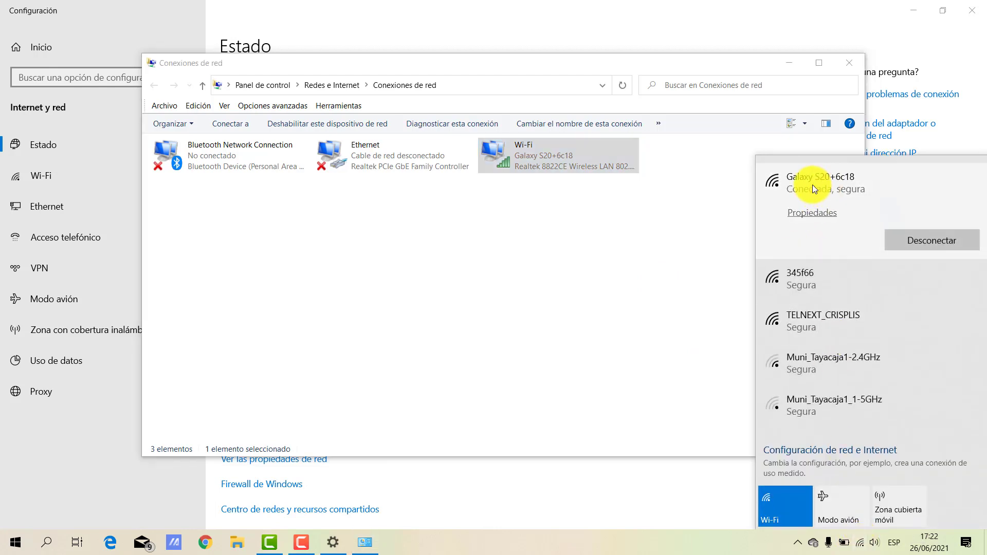
left_click(667, 312)
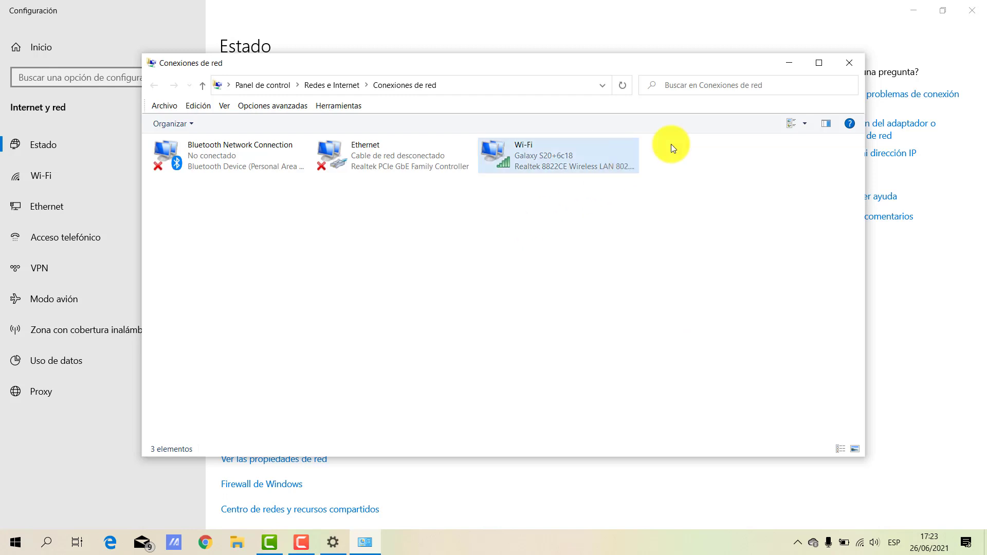
- Close the network connections and settings windows, and search for and open the Administrador de dispositivos
left_click(849, 63)
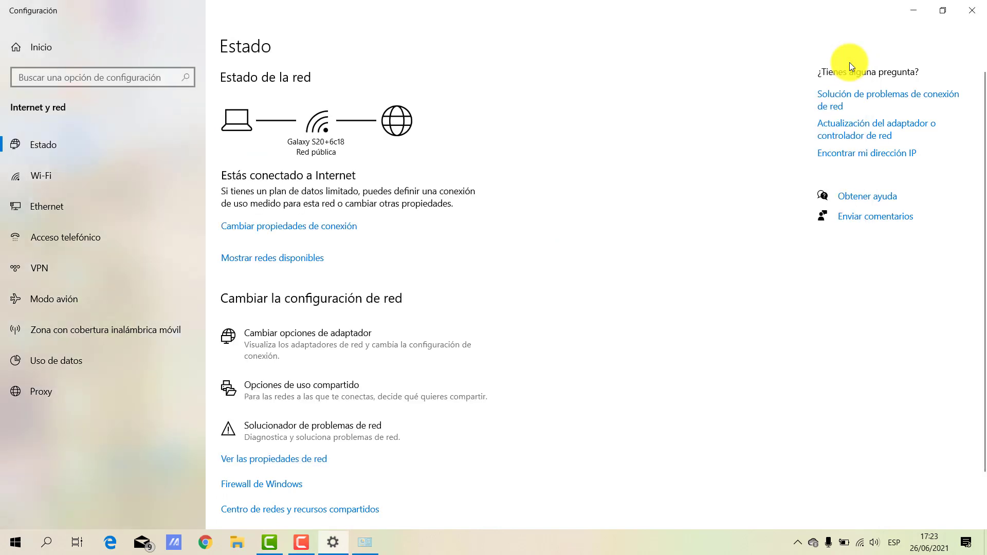
left_click(972, 10)
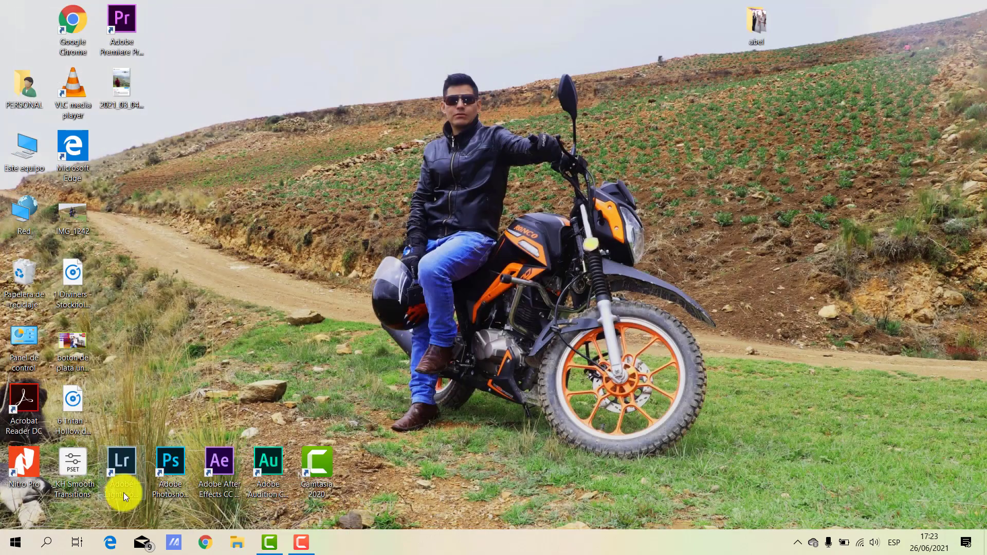
left_click(47, 543)
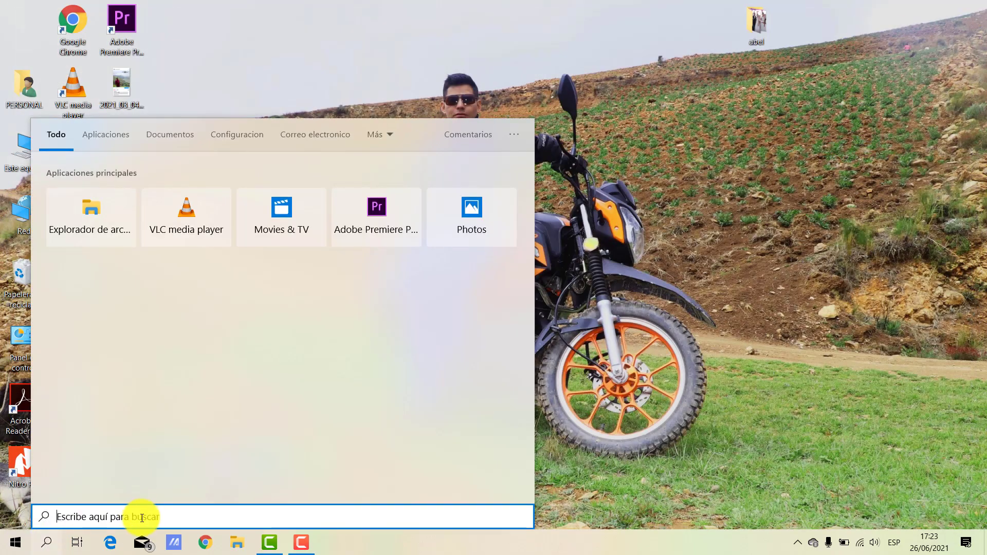
type("admini")
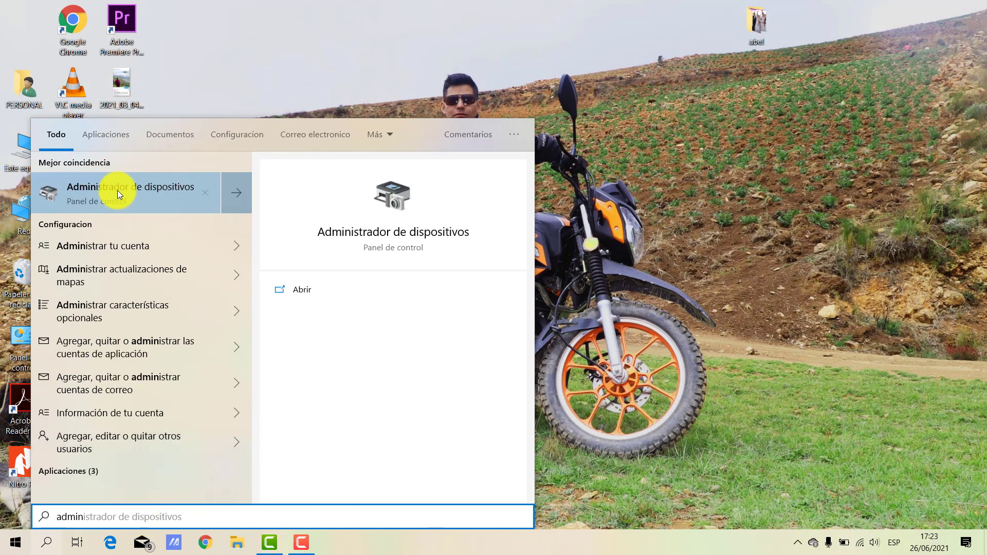
left_click(118, 190)
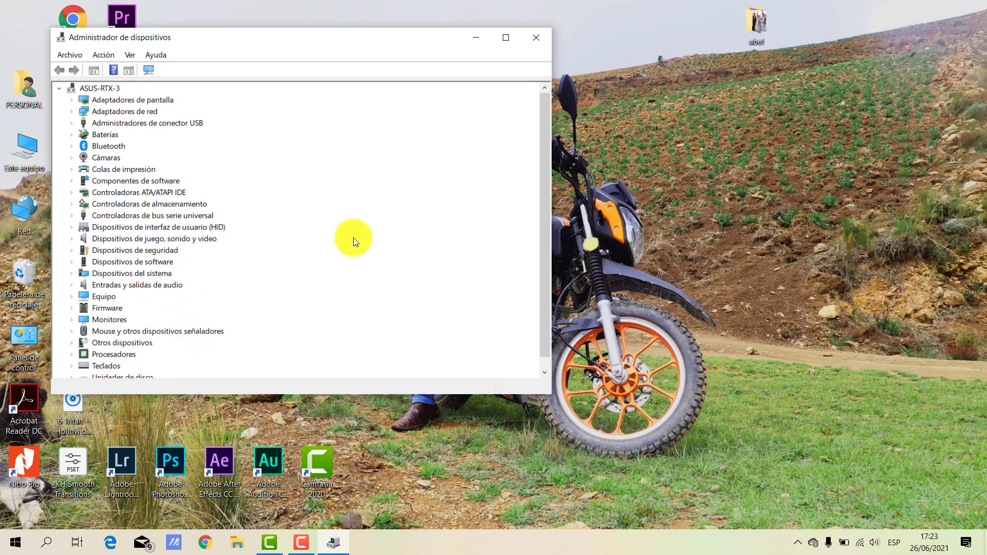
- Expand the Adaptadores de red category and open the driver properties of the Realtek 8822CE Wireless LAN adapter
left_click_drag(545, 166, 548, 117)
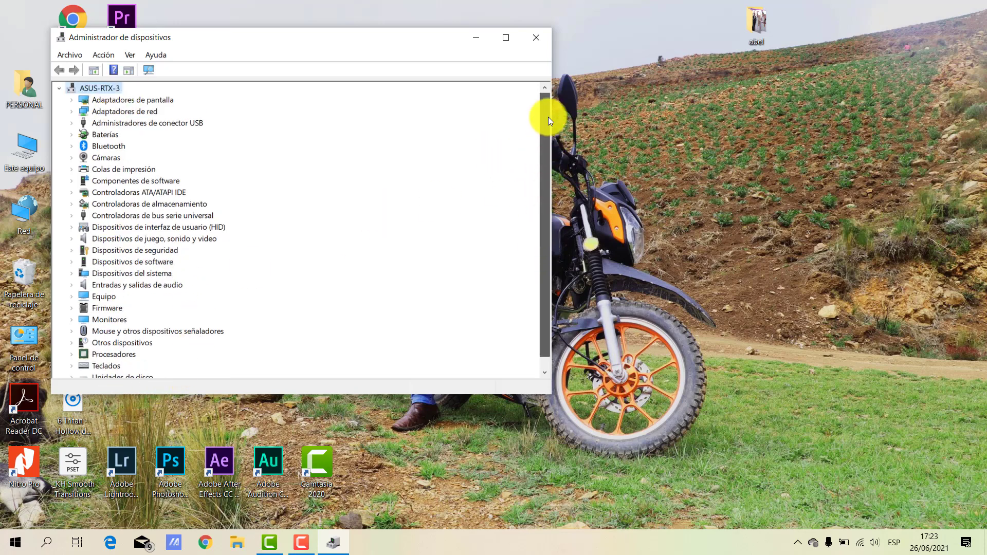
left_click(71, 111)
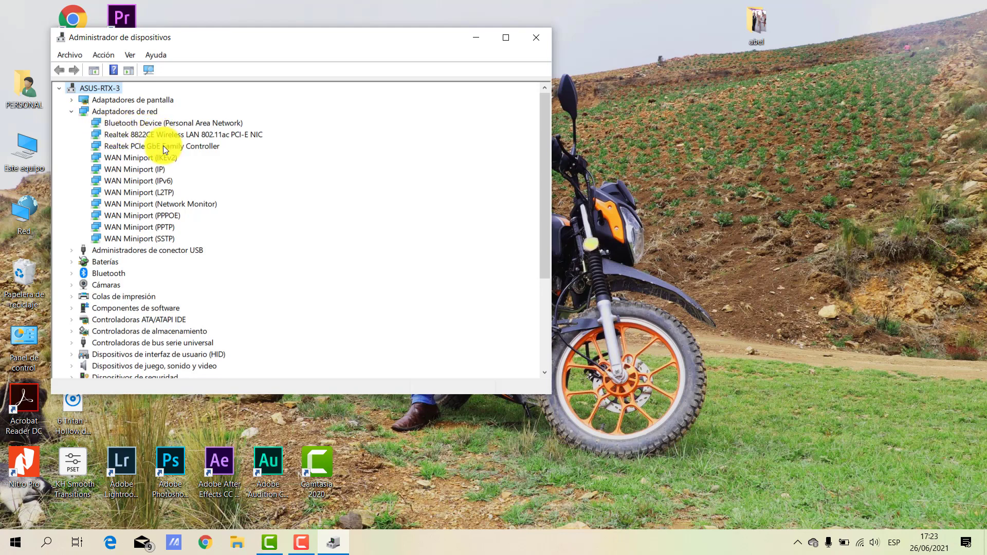
left_click(156, 135)
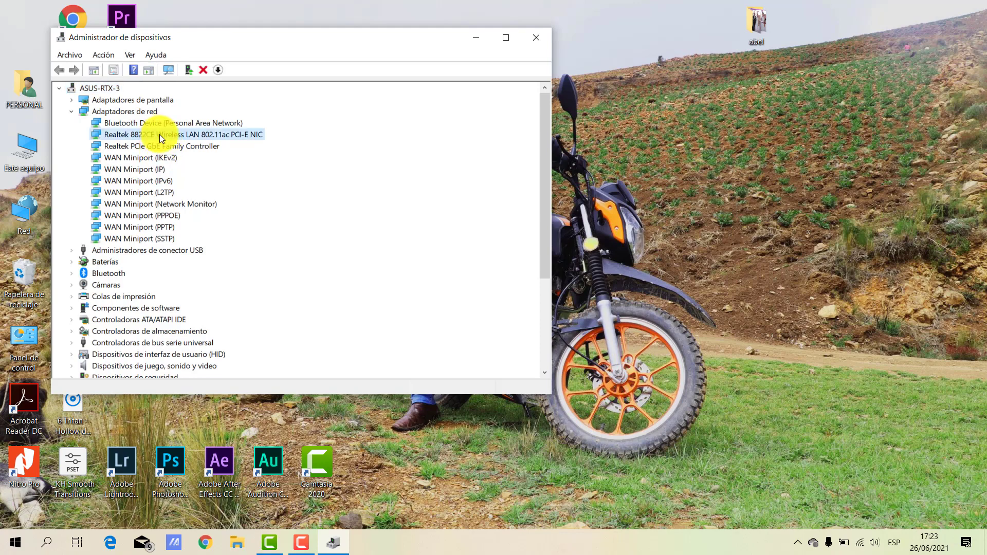
right_click(160, 135)
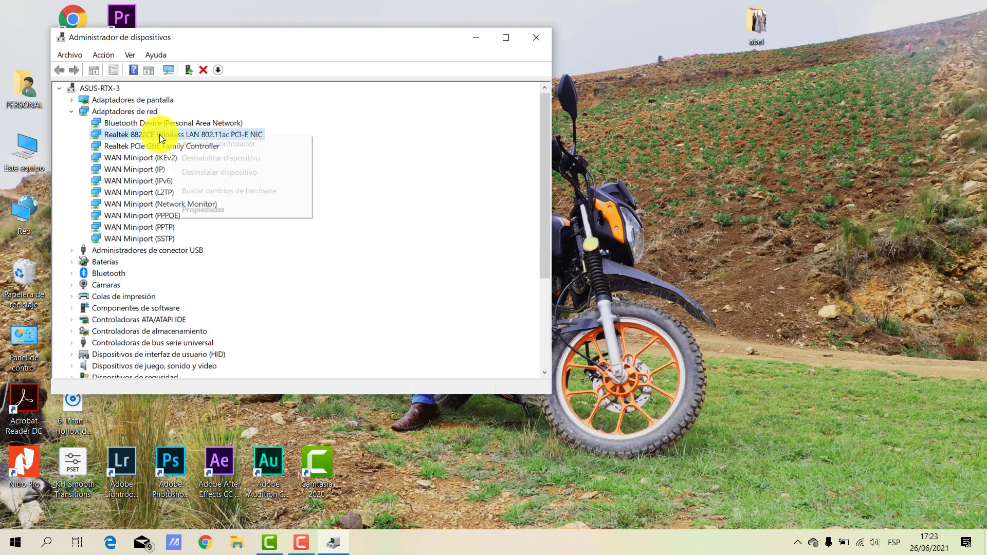
left_click(205, 210)
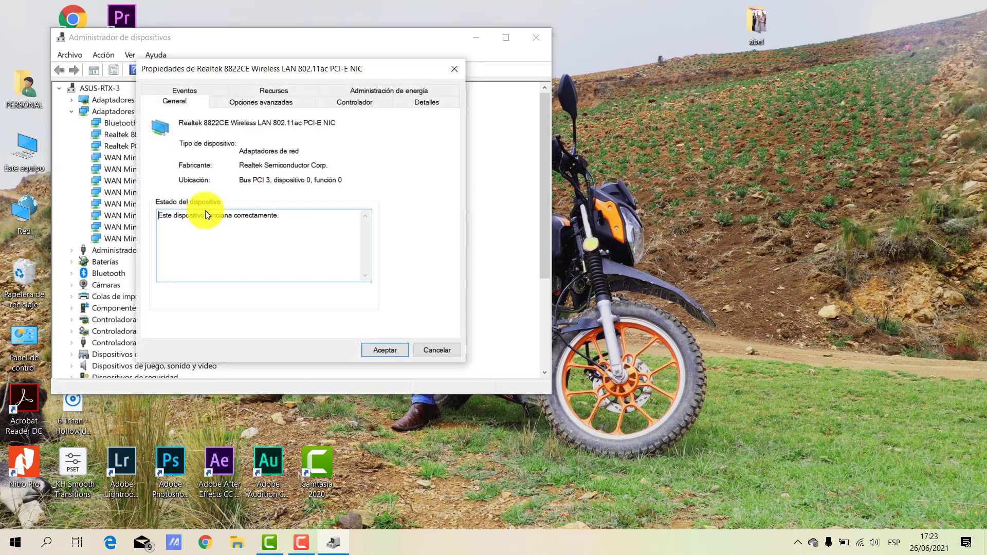
left_click(354, 102)
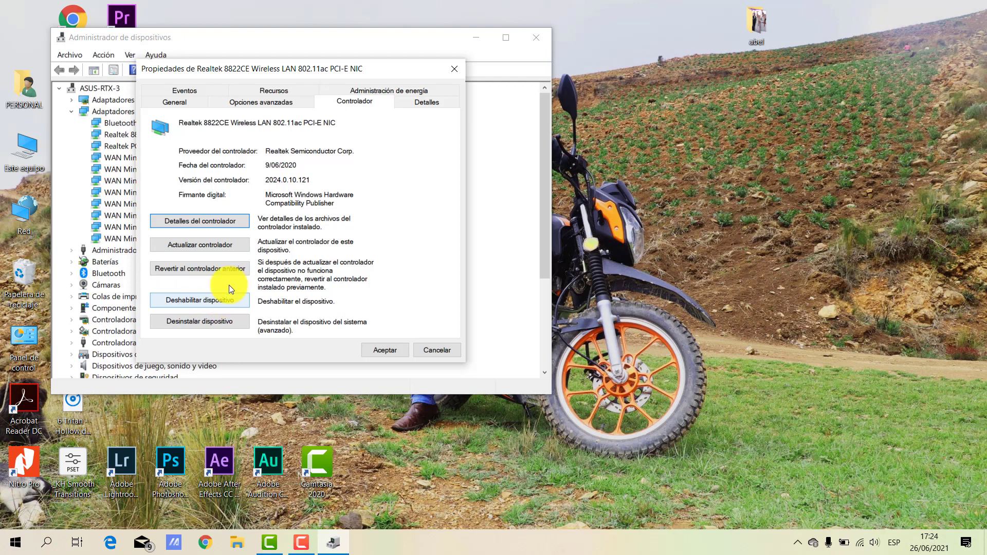
- Try a manual driver update with the computer's available Realtek 8822CE version 2024.0.10.115, cancel it, and close the adapter properties
left_click(191, 246)
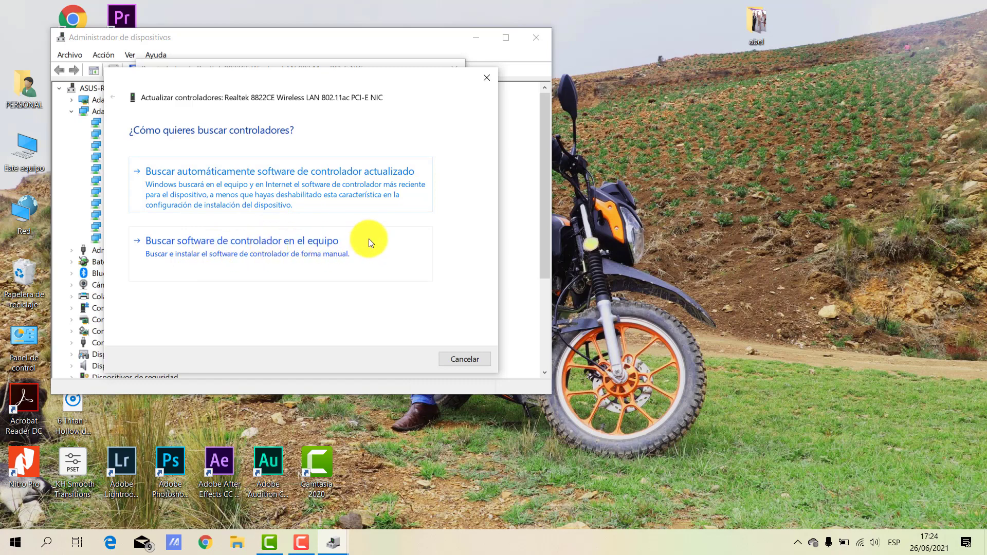
left_click(289, 243)
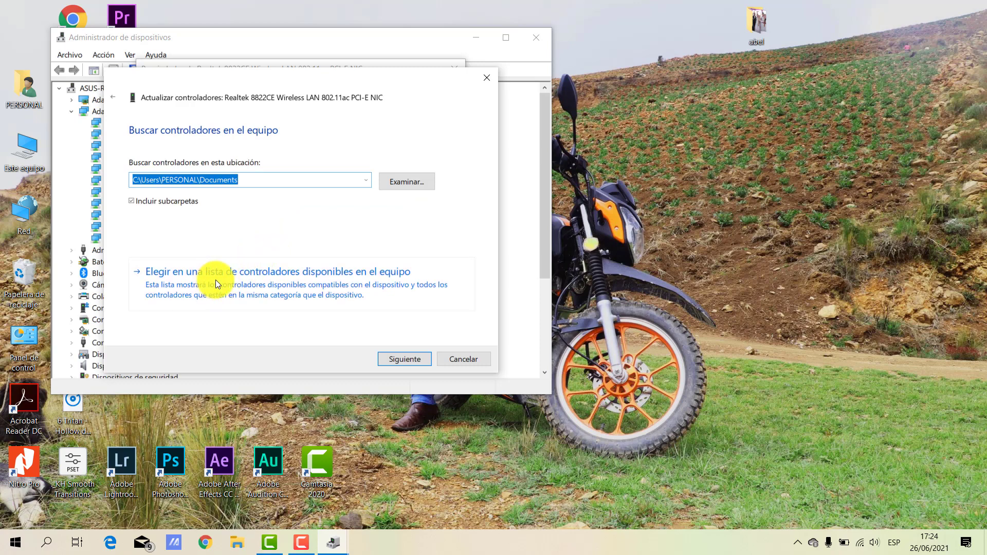
left_click(283, 286)
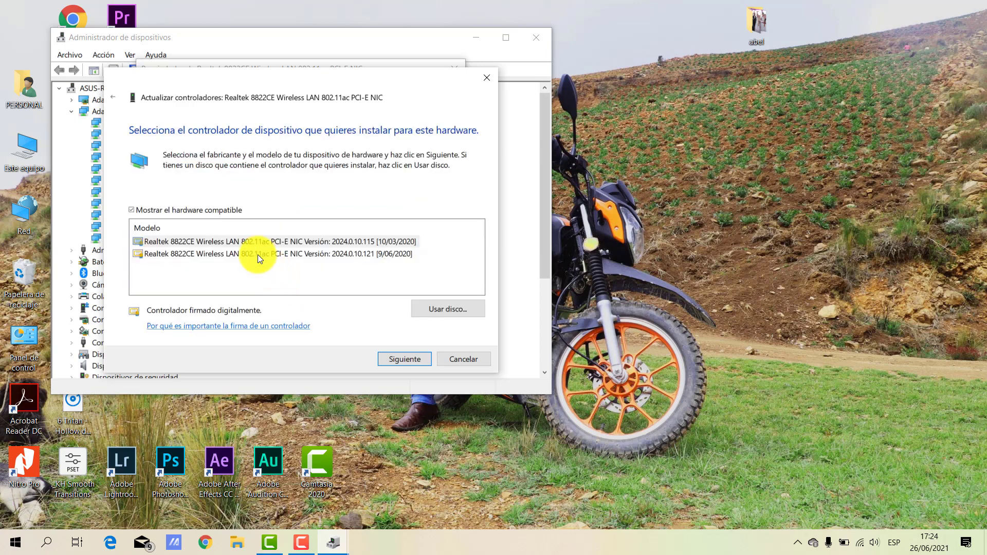
left_click(256, 241)
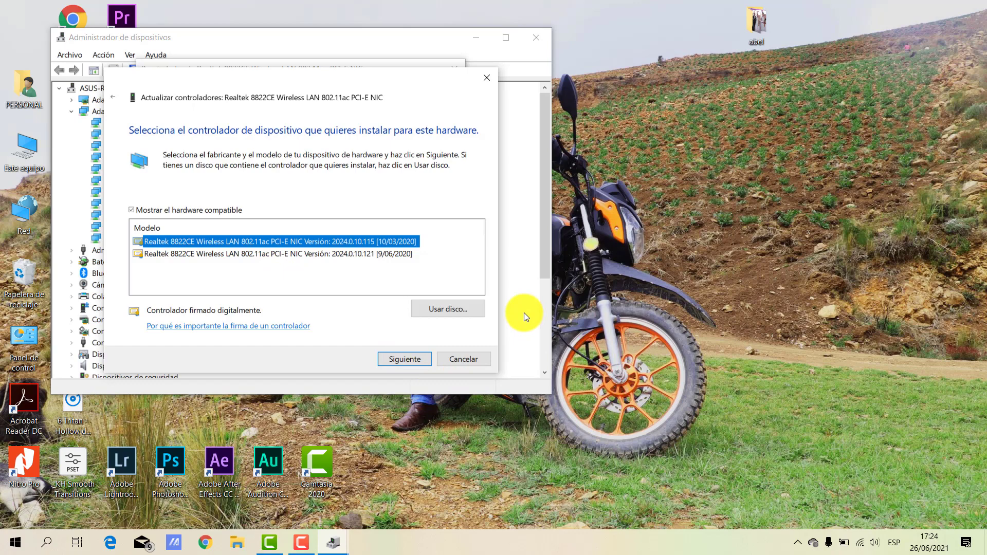
left_click(472, 359)
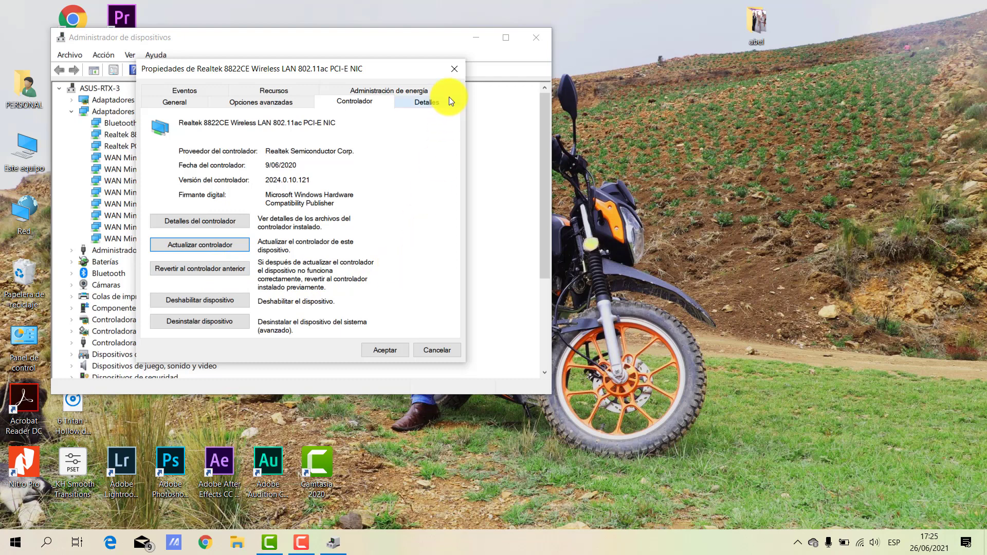
left_click(455, 70)
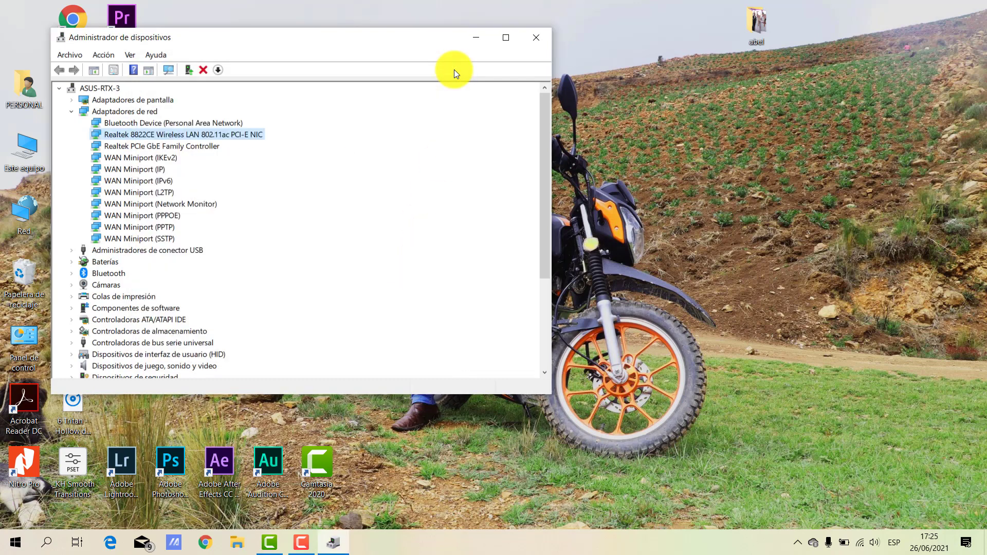